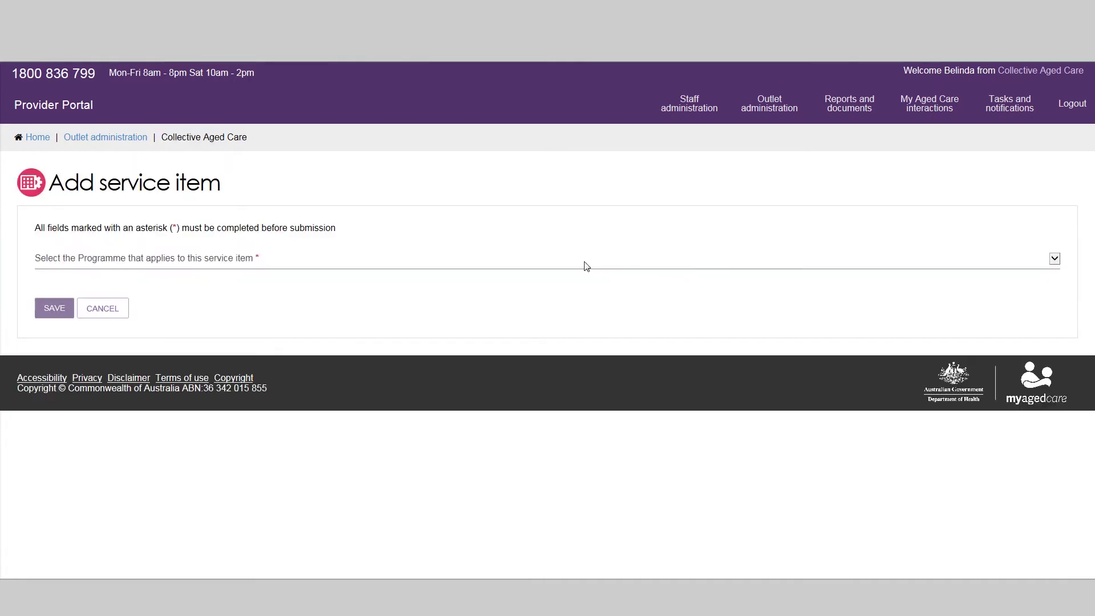
Add a funded Residential Care service item, selecting the Residential Permanent service of Sirius Aged care House, and save it
left_click(587, 264)
left_click(583, 301)
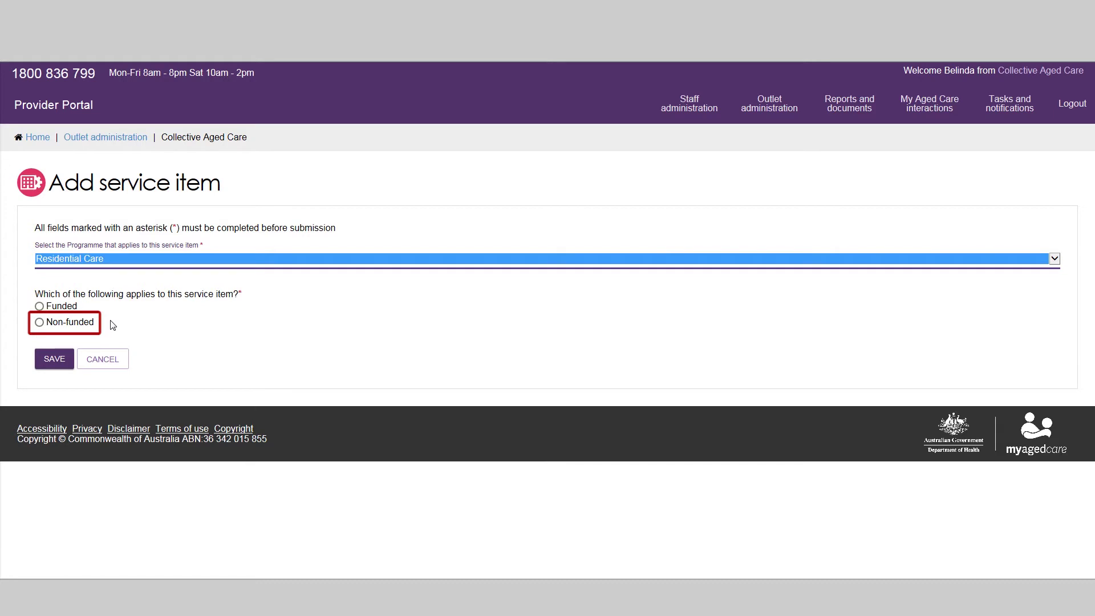
left_click(39, 306)
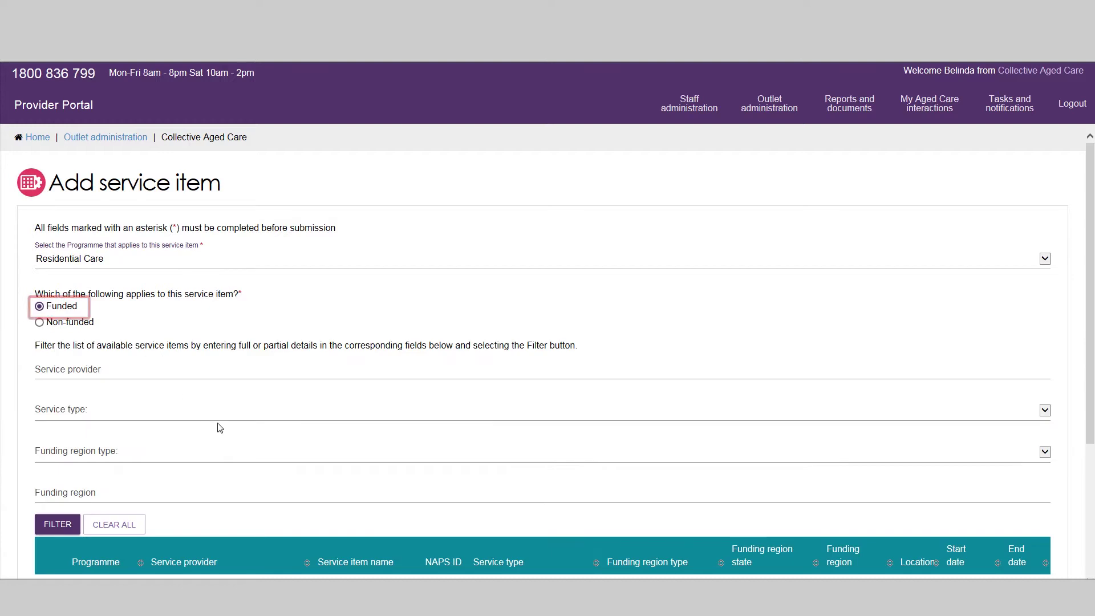
scroll(219, 426, "down", 4)
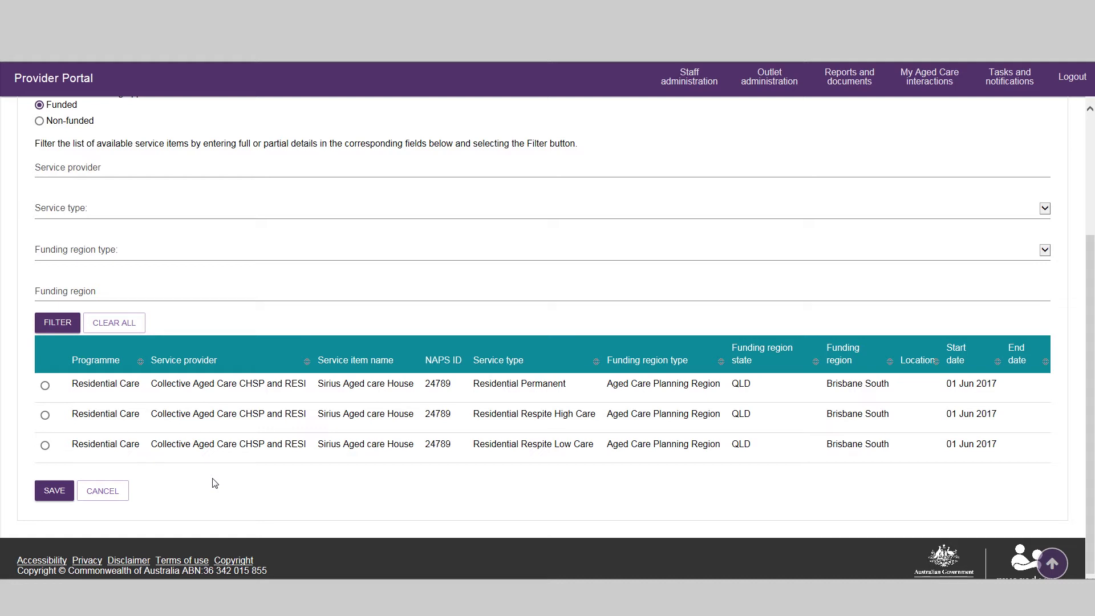
left_click(46, 387)
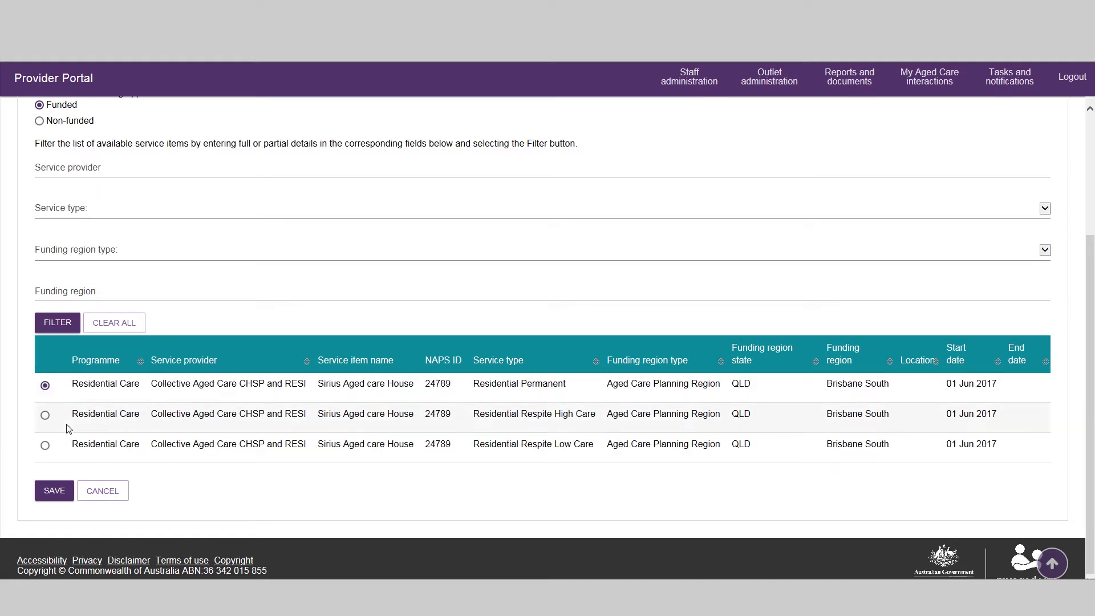
left_click(54, 491)
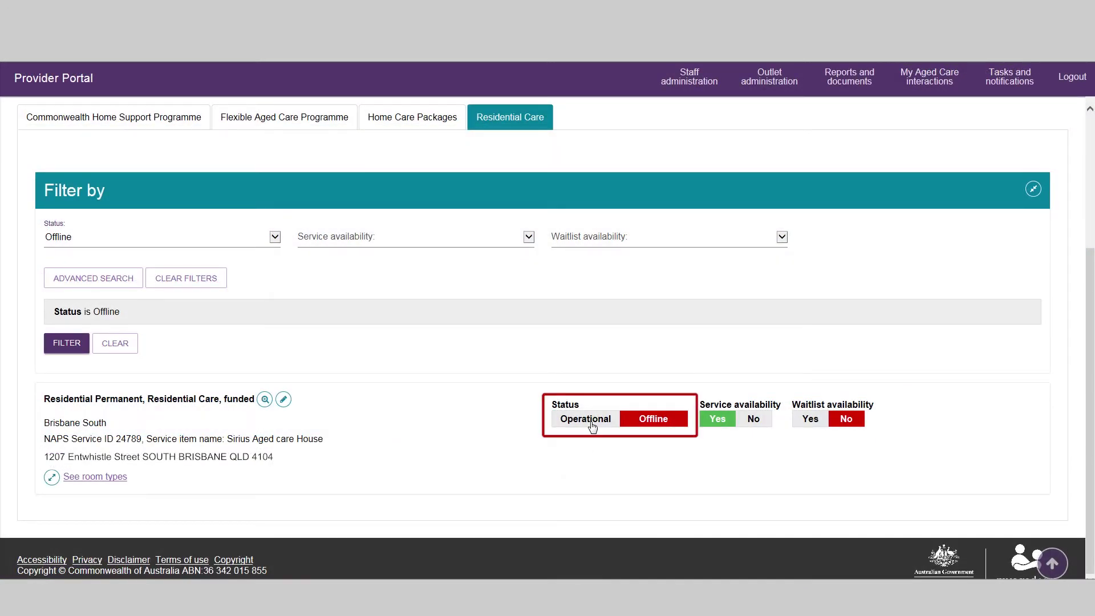
Set the Residential Permanent service item's status to Operational and its waitlist availability to Yes
left_click(592, 427)
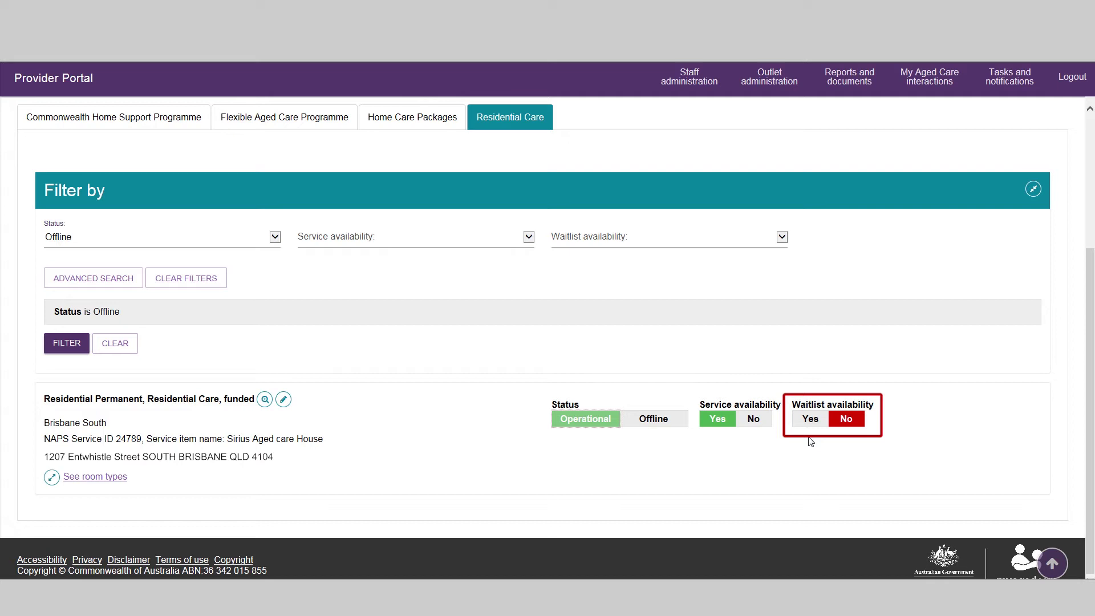
left_click(810, 420)
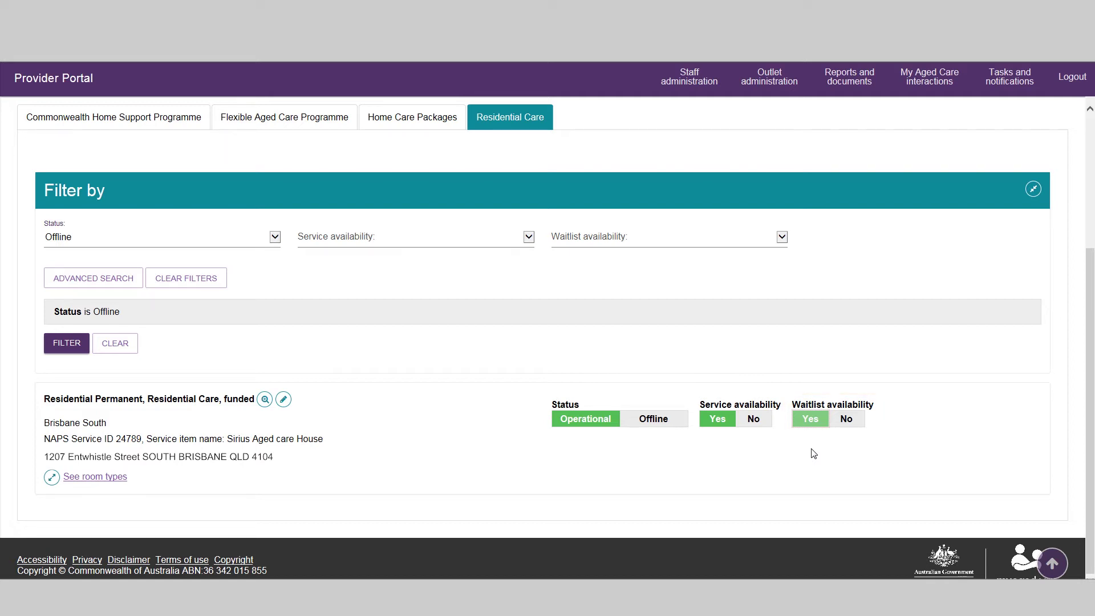
Edit the service item's diverse needs to include Aboriginal and/or Torres Strait Islander, LGBTI people and specific services for non-english speaking people
left_click(283, 399)
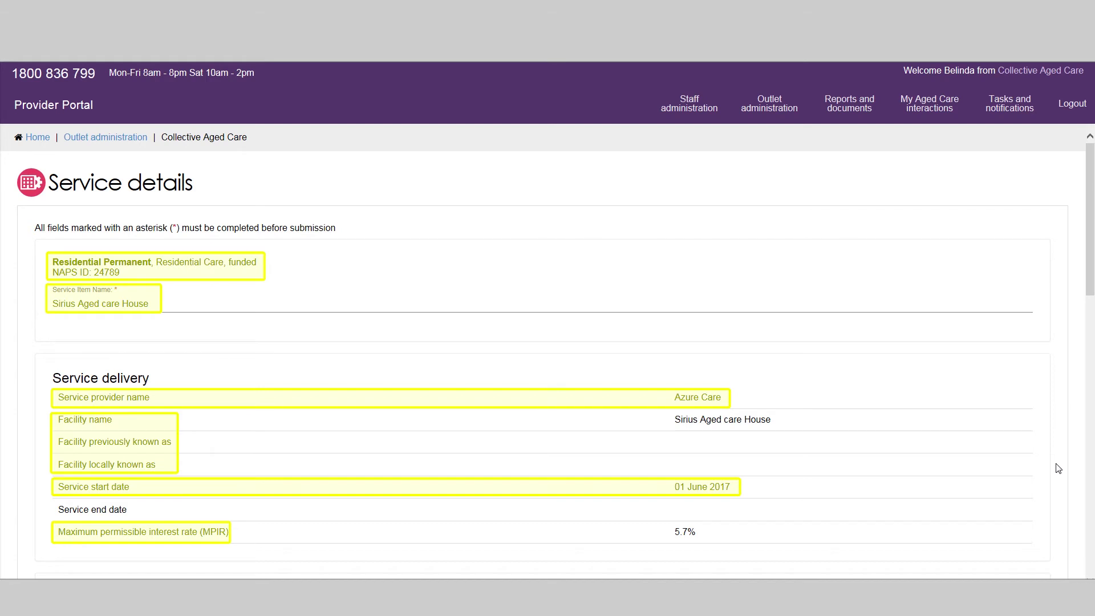
scroll(1058, 469, "down", 4)
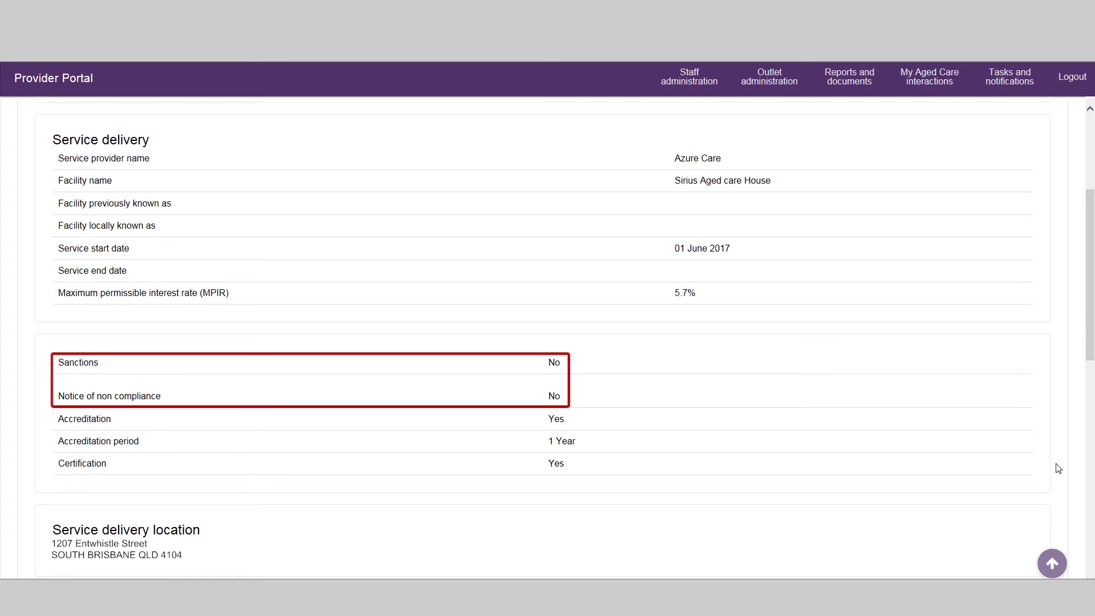
scroll(1058, 468, "down", 4)
left_click(57, 423)
left_click(57, 440)
left_click(57, 487)
Select Cantonese plus a language under C and one under G as supported languages, and save the selection
left_click(127, 507)
left_click(292, 238)
left_click(337, 377)
left_click(292, 413)
left_click(423, 377)
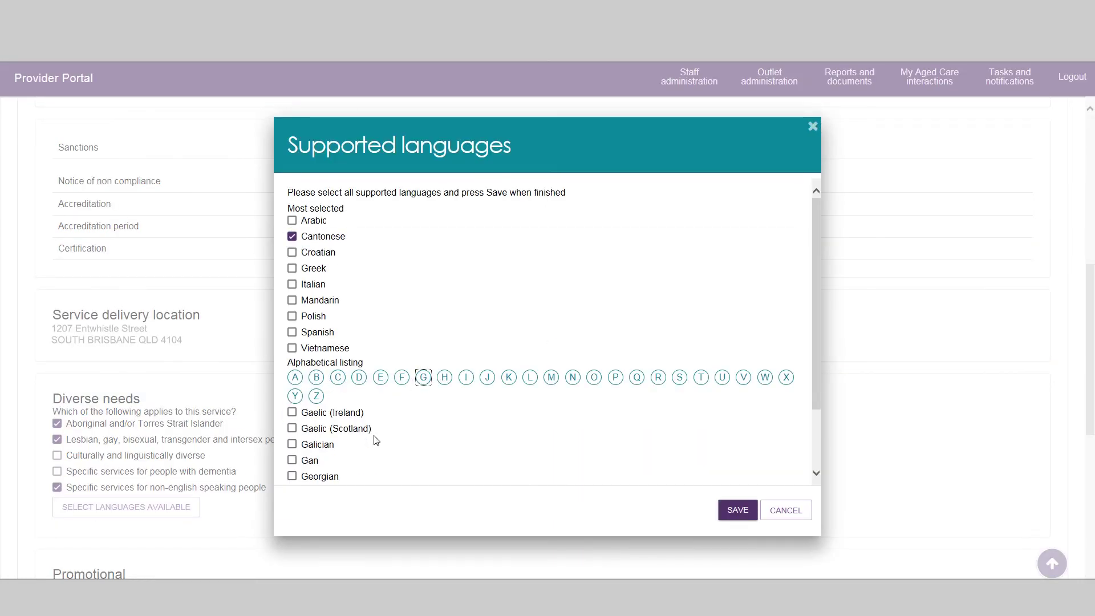
scroll(366, 437, "down", 2)
left_click(292, 411)
left_click(737, 510)
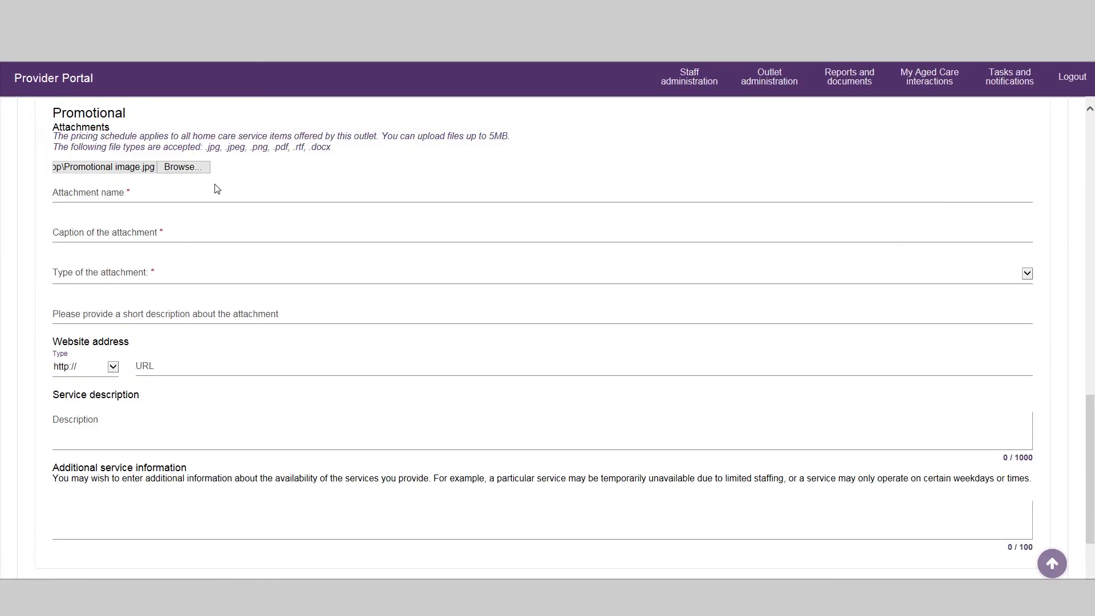
Enter "Promotional image" as the promotional attachment's name and caption, and set its type to Feature Photo
type("Promotional image")
key("Tab")
type("Promotional image")
left_click(169, 272)
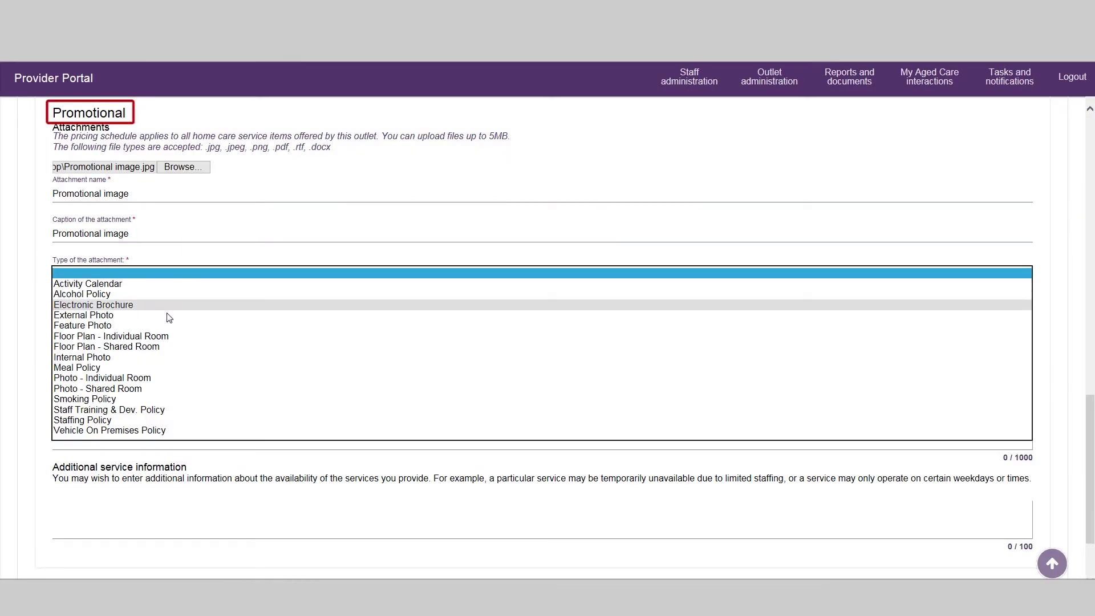
left_click(169, 326)
left_click(276, 367)
type("www.c")
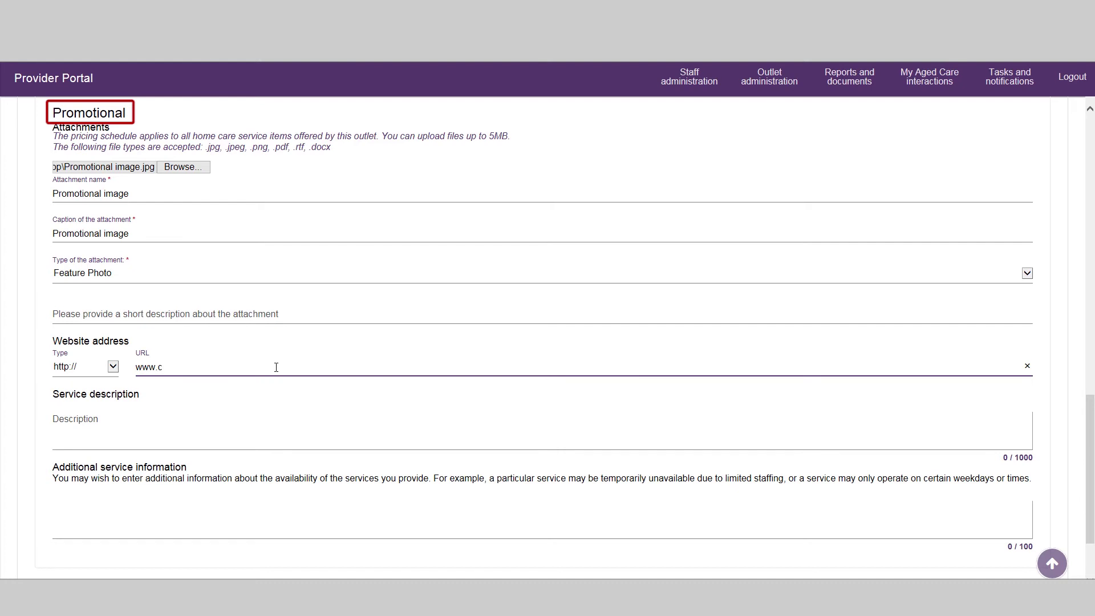
type("ollectiveagedcare.com")
Describe the safe, comfortable and interactive residential care environment, add "We are available to support you 24 hours a day.", and save the service details
left_click(86, 423)
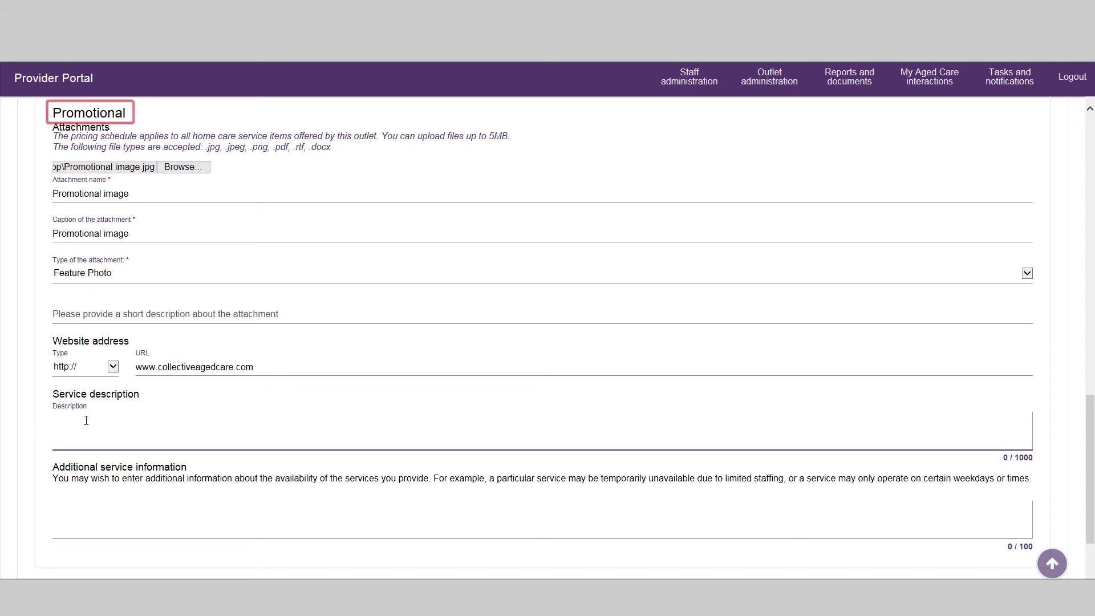
type("We pride ourselves on providing a safe, comfortable and interactive residential care environment for older members of our community.")
left_click(79, 517)
type("We are avail")
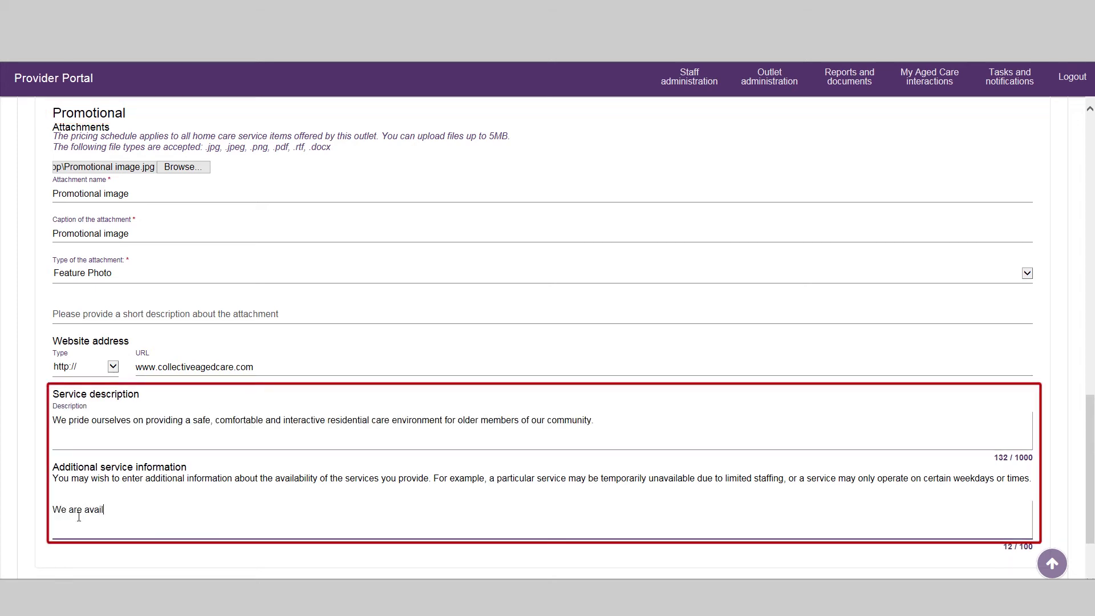
type("able to support you 24 hours a day.")
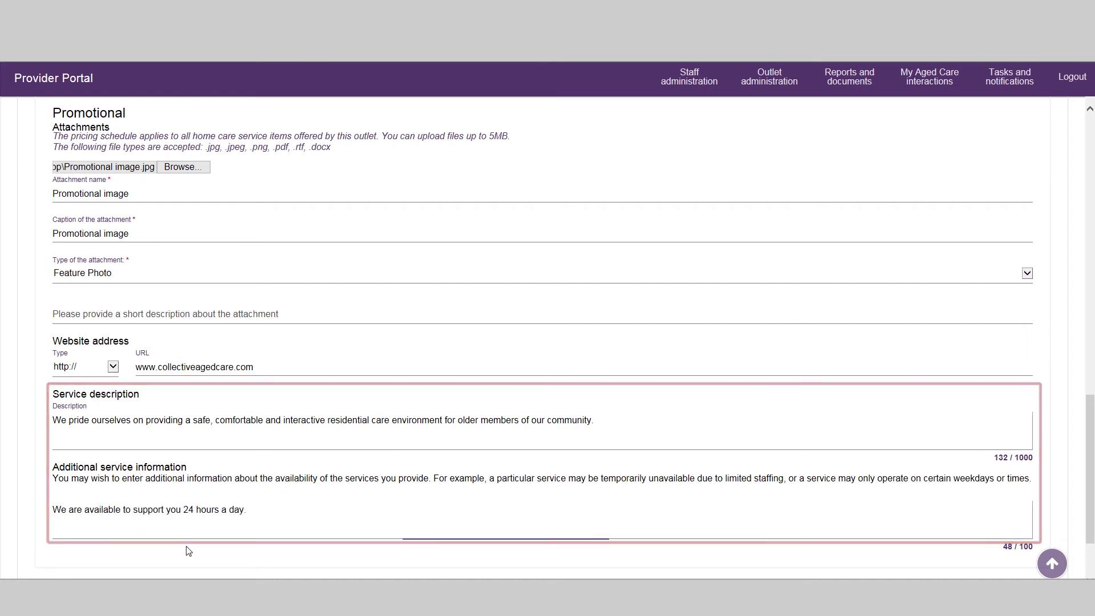
scroll(188, 550, "down", 2)
left_click(63, 521)
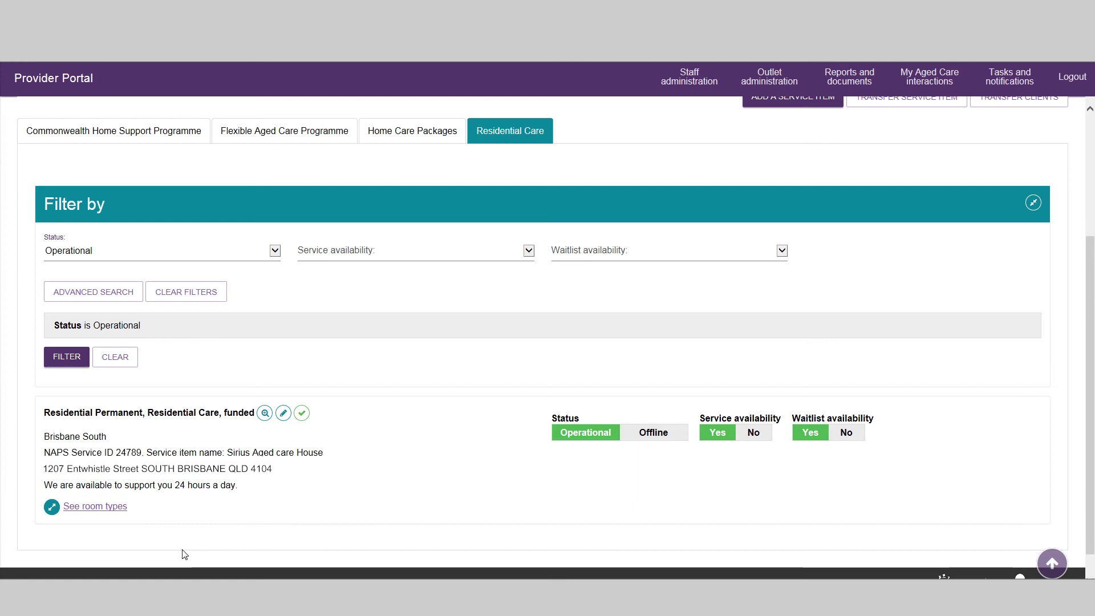
Add a Single room + ensuite room type named West Wing with 10 rooms and a maximum refundable deposit of 250000
scroll(184, 555, "down", 1)
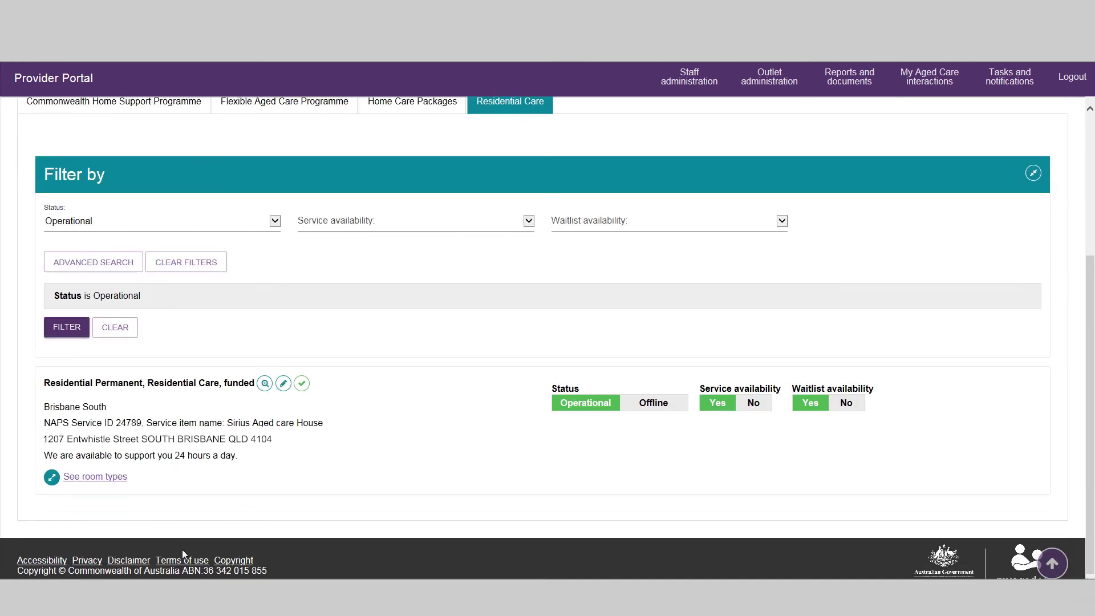
left_click(111, 478)
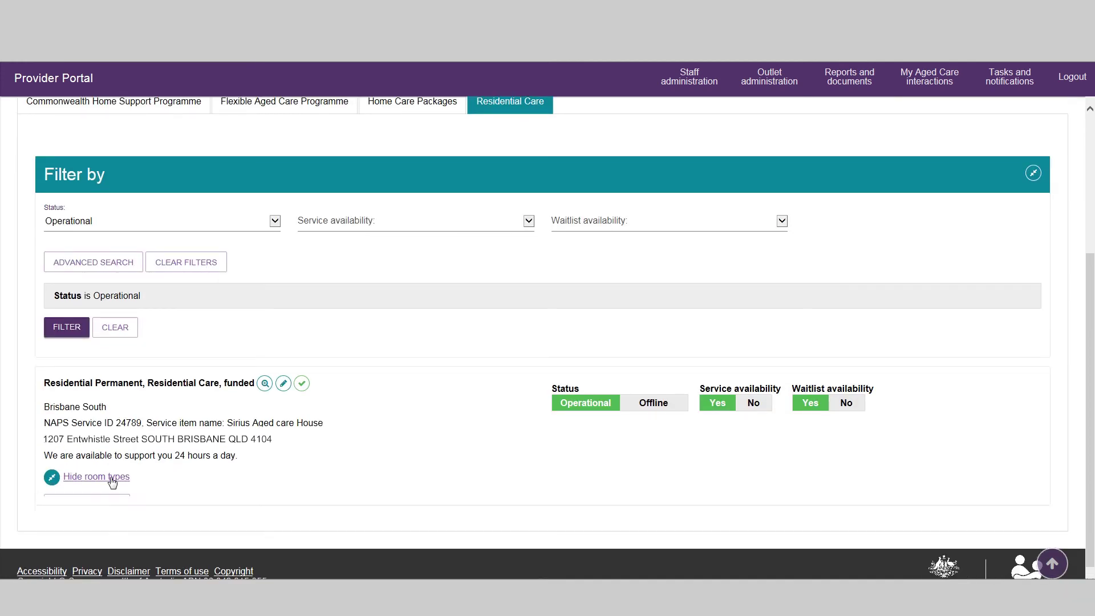
left_click(125, 505)
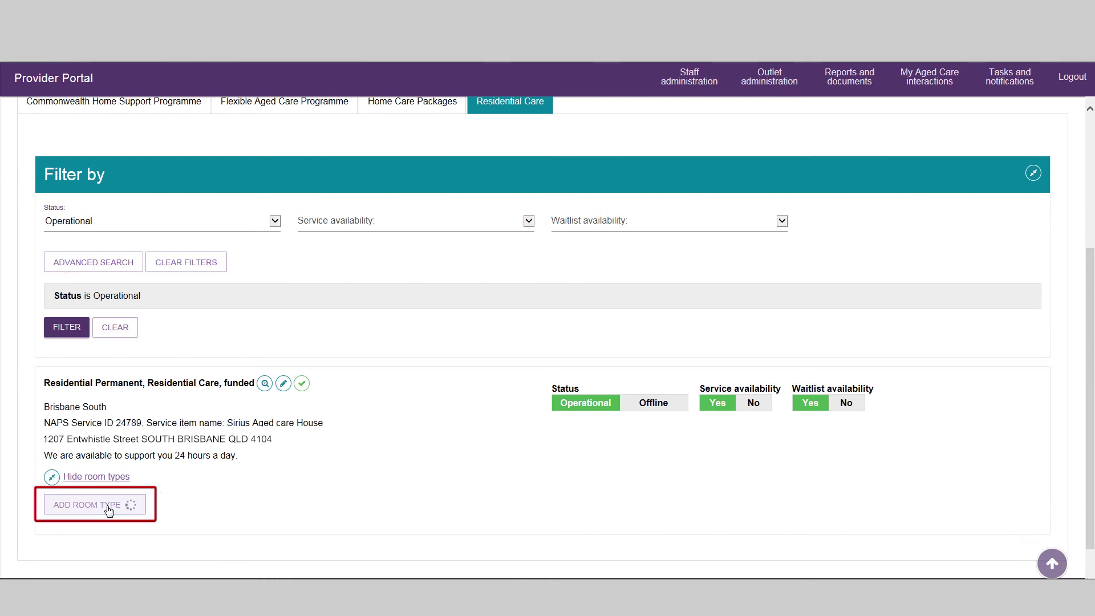
left_click(164, 280)
type("West Wing")
left_click(183, 320)
left_click(181, 361)
type("10")
key("Tab")
type("250000")
key("Tab")
Enter "Single room with private ensuite overlooking native gardens", size "20 square metres" and the common areas description, and save and confirm the room type
scroll(195, 470, "down", 4)
left_click(193, 394)
type("Single room with private ensuite overlooking native gardens")
left_click(150, 442)
type("20 square metres")
left_click(147, 488)
type("Residents have access to a large communal lounge area with sunroom, which opens out to well-maintained gardens. Private dining areas and small courtyards are available for family gatherings. There is also a small library for reading and relaxing.")
scroll(147, 487, "down", 4)
left_click(55, 493)
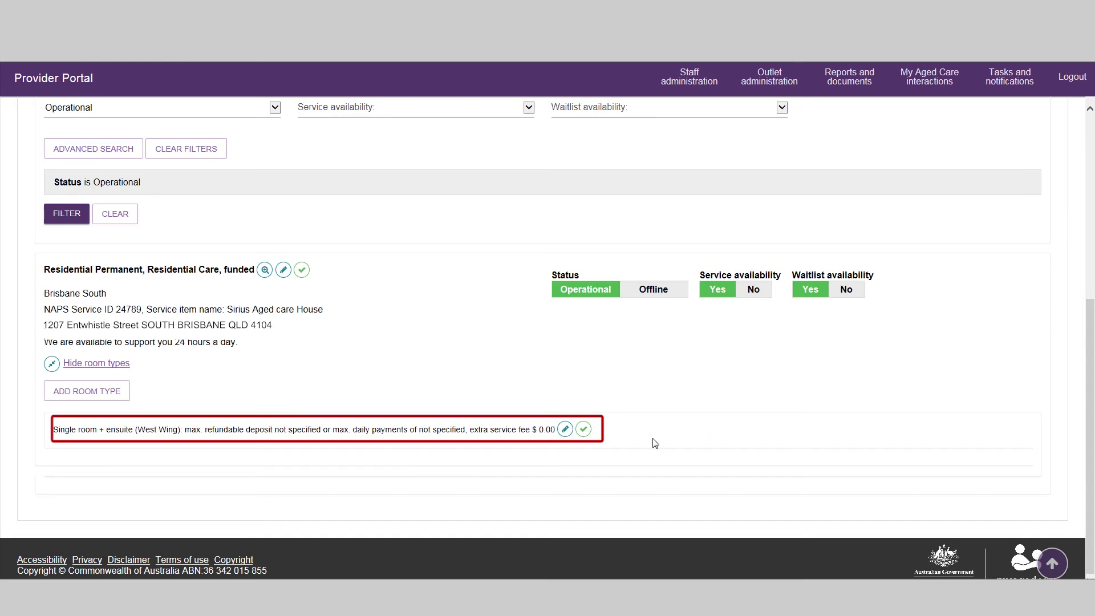
left_click(586, 429)
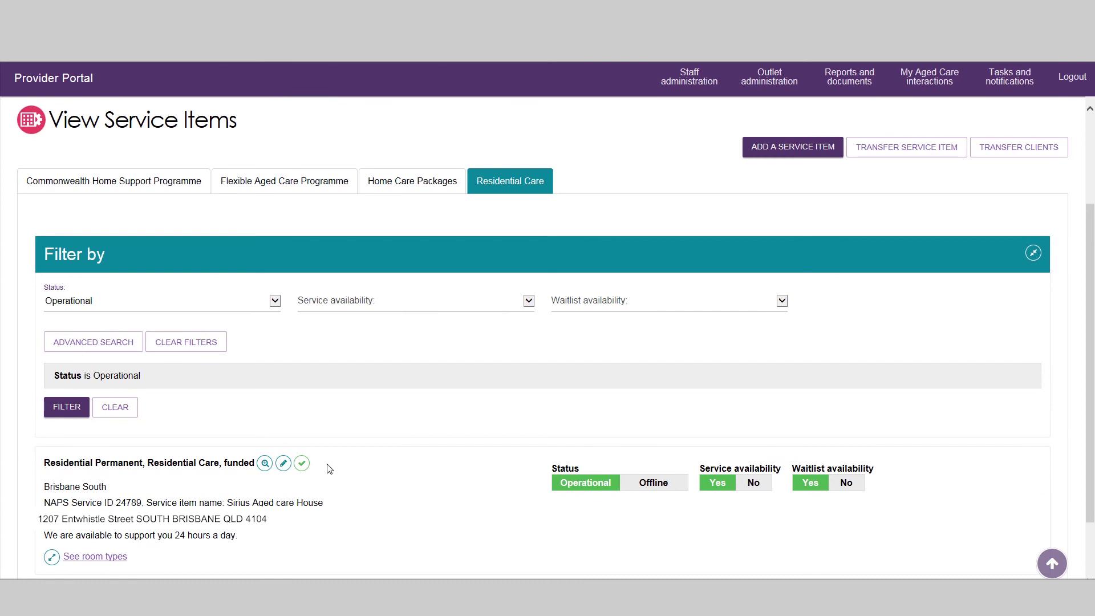
Review the full service details of the Residential Permanent service item
left_click(265, 464)
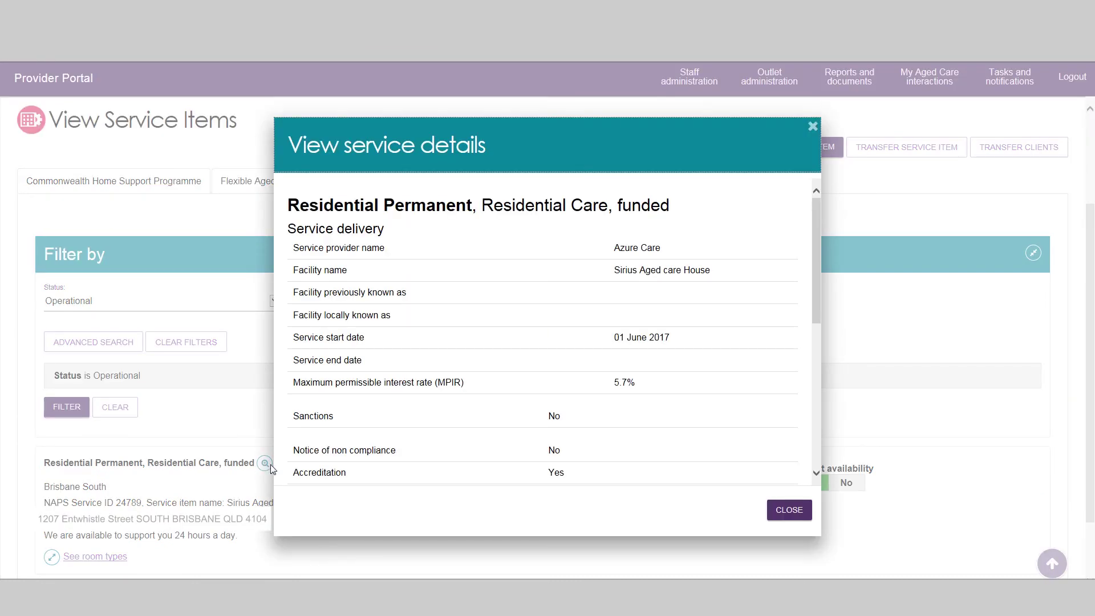
scroll(781, 449, "down", 3)
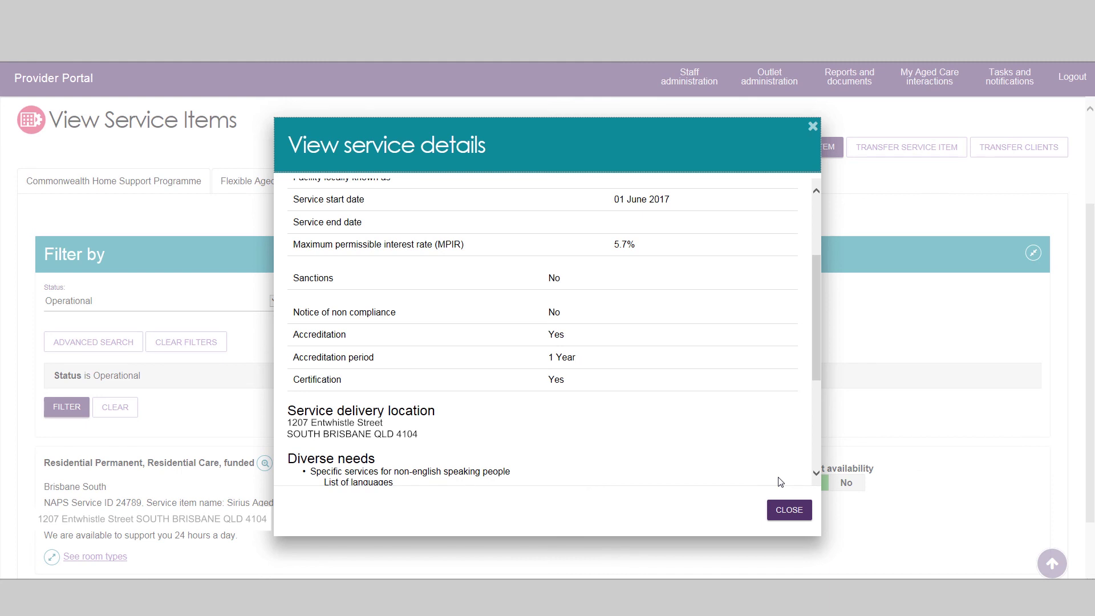
scroll(780, 482, "down", 5)
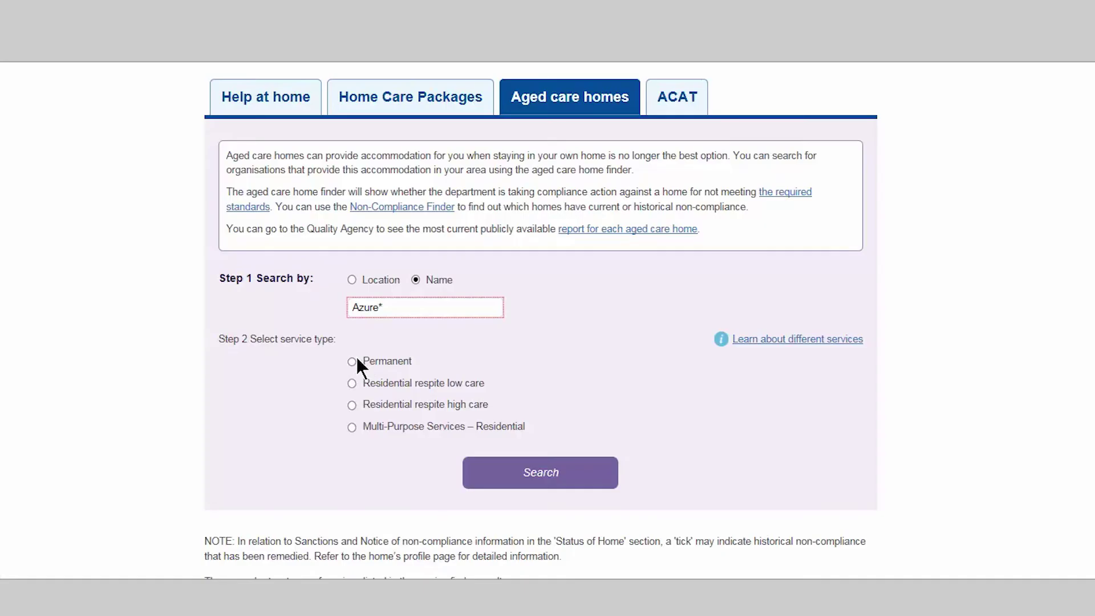
Search for aged care homes named Azure* with the Permanent service type, and open Azure Residential Care QLD
left_click(353, 362)
left_click(530, 471)
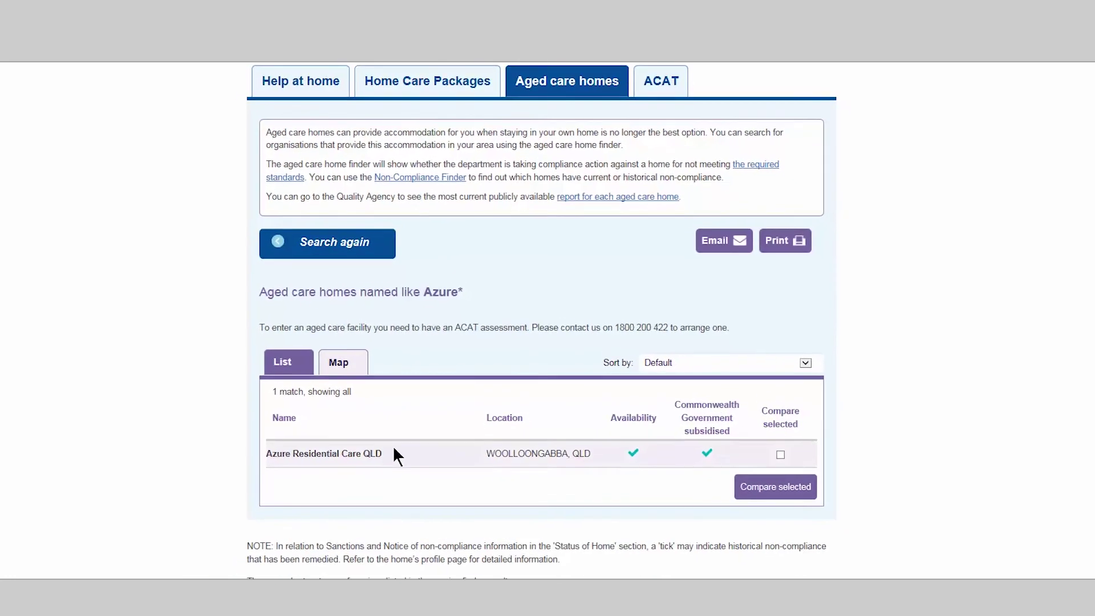
left_click(368, 490)
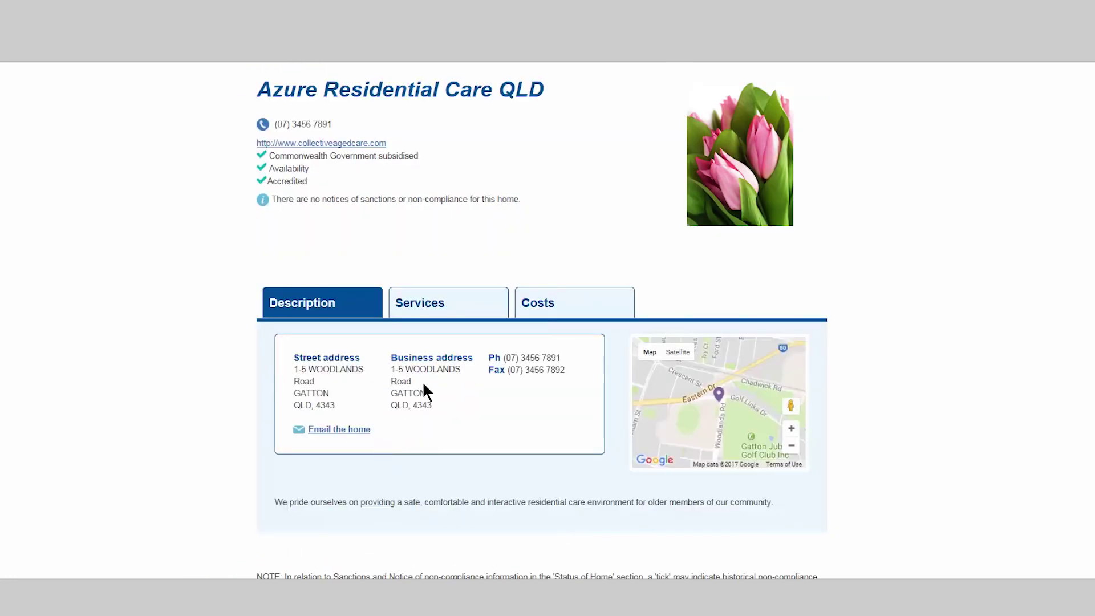
Review the home's published services and costs, including the details of the Single room + ensuite
left_click(460, 312)
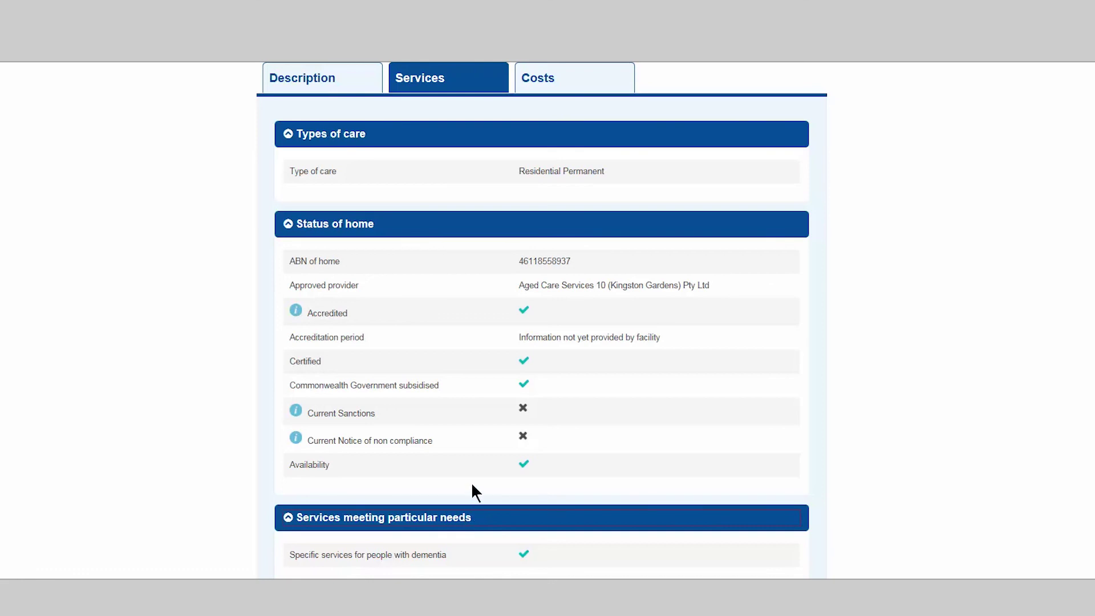
left_click(588, 85)
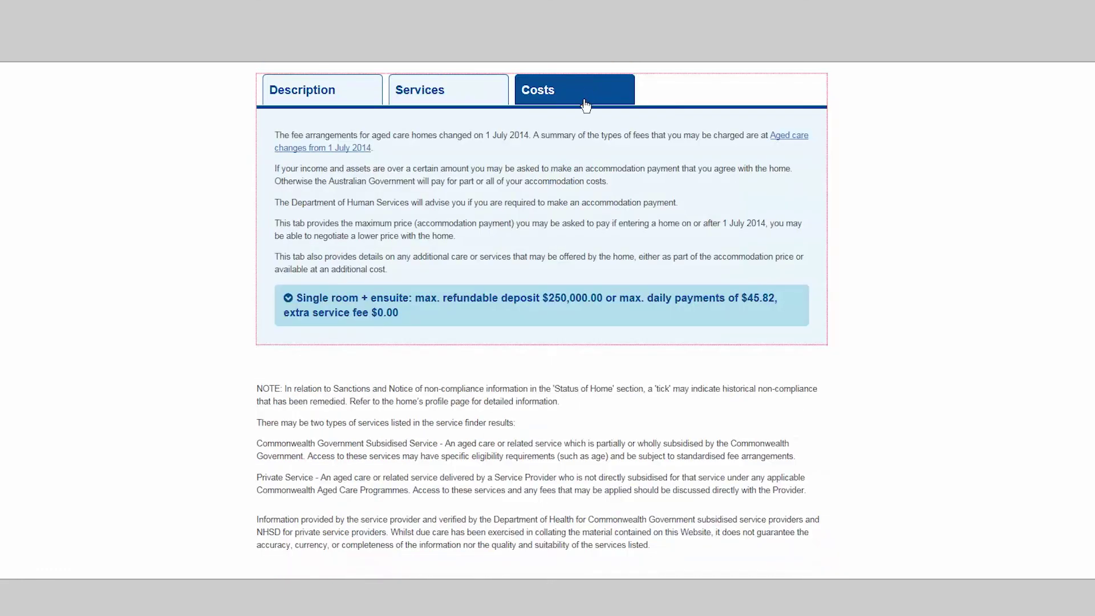
left_click(551, 299)
scroll(550, 295, "down", 5)
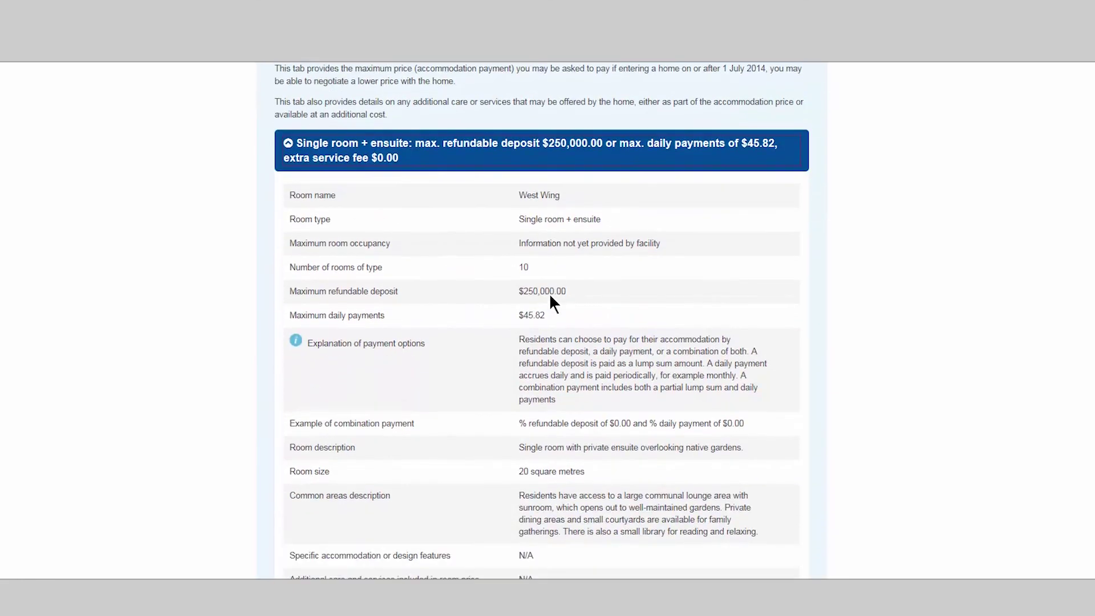